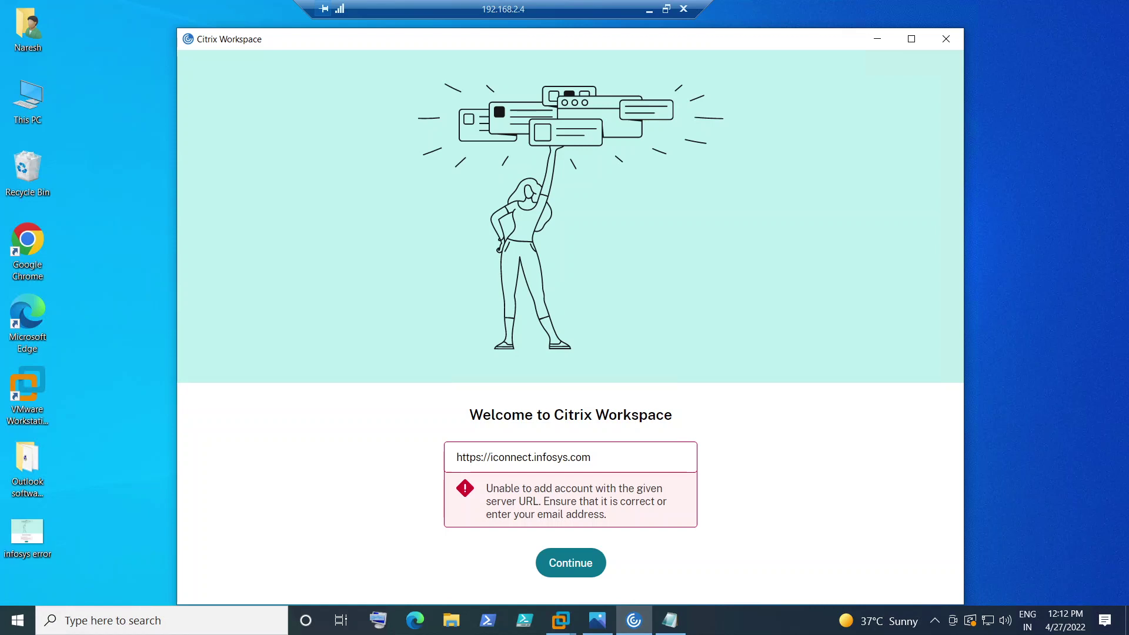
{"action": "left_click", "coordinate": [415, 620]}
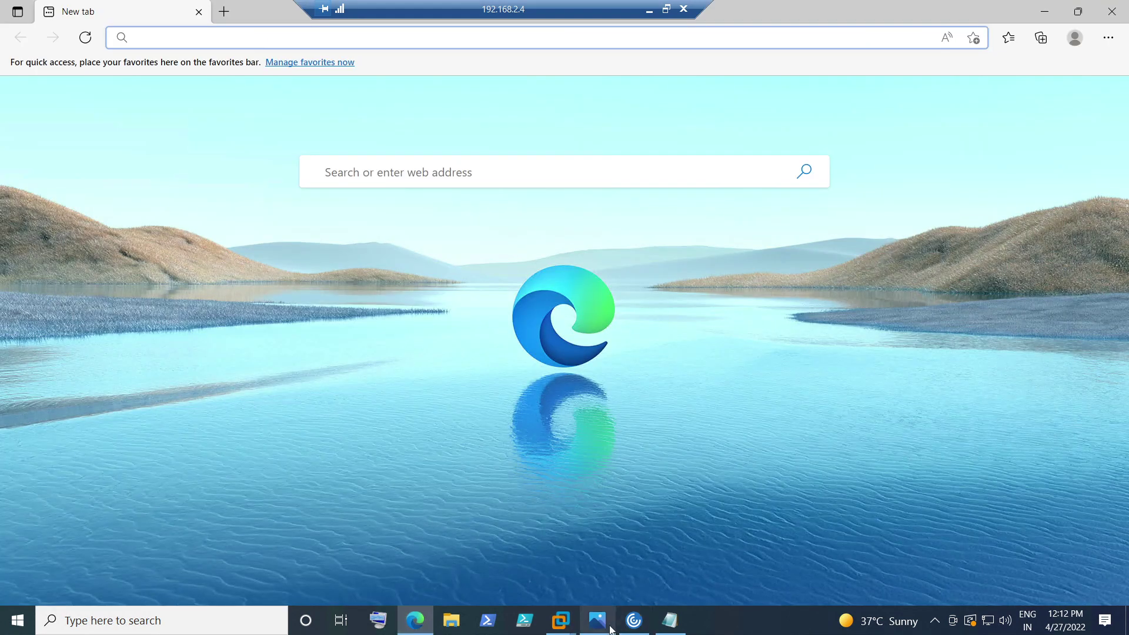
{"action": "left_click", "coordinate": [633, 622]}
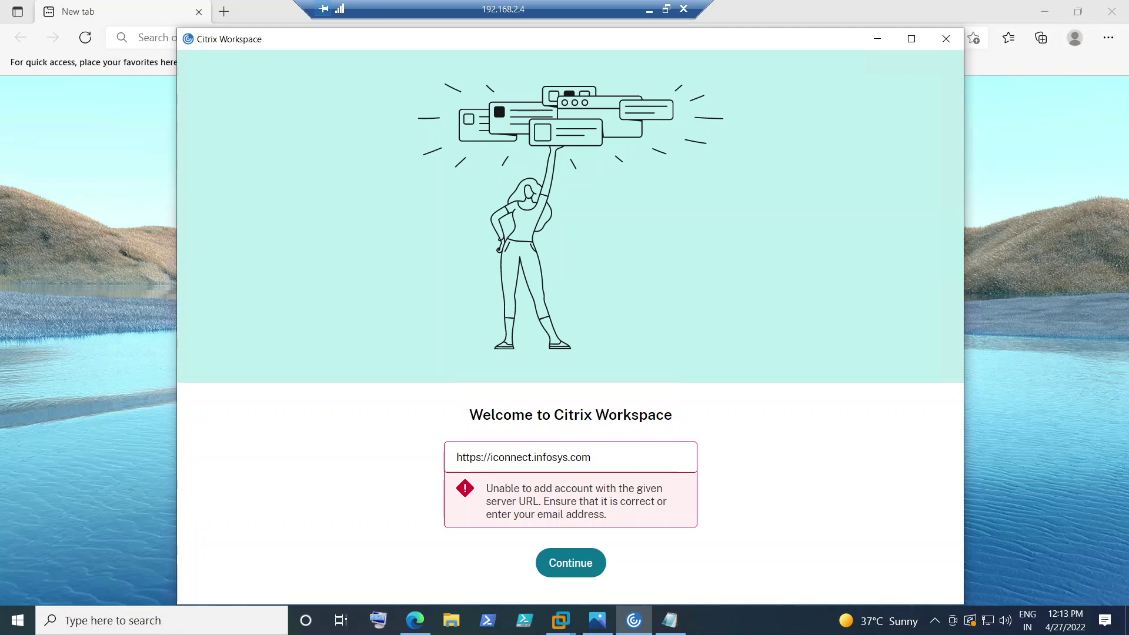
{"action": "key", "text": "shift+Left"}
{"action": "key", "text": "shift+Left"}
{"action": "key", "text": "shift+Left"}
{"action": "key", "text": "shift+Left"}
{"action": "key", "text": "shift+Left"}
{"action": "key", "text": "shift+Left"}
{"action": "key", "text": "shift+Left"}
{"action": "key", "text": "shift+Left"}
{"action": "key", "text": "shift+Left"}
{"action": "key", "text": "shift+Left"}
{"action": "key", "text": "shift+Left"}
{"action": "key", "text": "shift+Left"}
{"action": "key", "text": "shift+Left"}
{"action": "key", "text": "shift+Left"}
{"action": "key", "text": "shift+Left"}
{"action": "key", "text": "shift+Left"}
{"action": "key", "text": "shift+Left"}
{"action": "key", "text": "shift+Left"}
{"action": "key", "text": "shift+Left"}
{"action": "key", "text": "shift+Left"}
{"action": "key", "text": "shift+Left"}
{"action": "key", "text": "shift+Left"}
{"action": "key", "text": "shift+Left"}
{"action": "key", "text": "shift+Left"}
{"action": "key", "text": "shift+Left"}
{"action": "key", "text": "ctrl+c"}
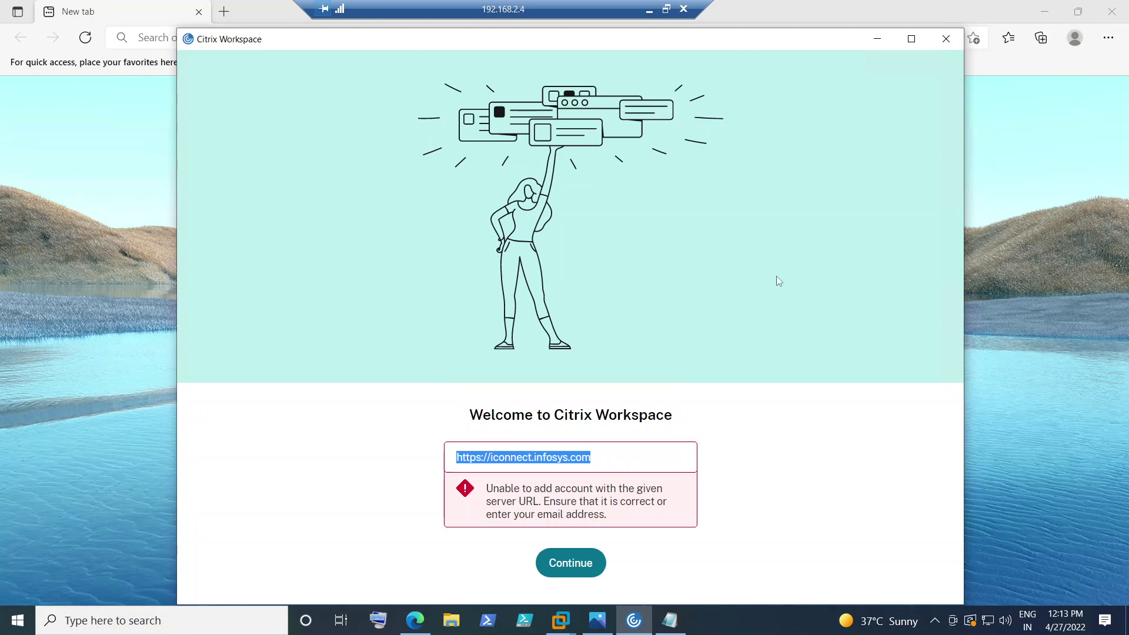
Load the pasted iconnect.infosys.com address in Edge to reach its End Point Analysis page.
{"action": "left_click", "coordinate": [877, 39]}
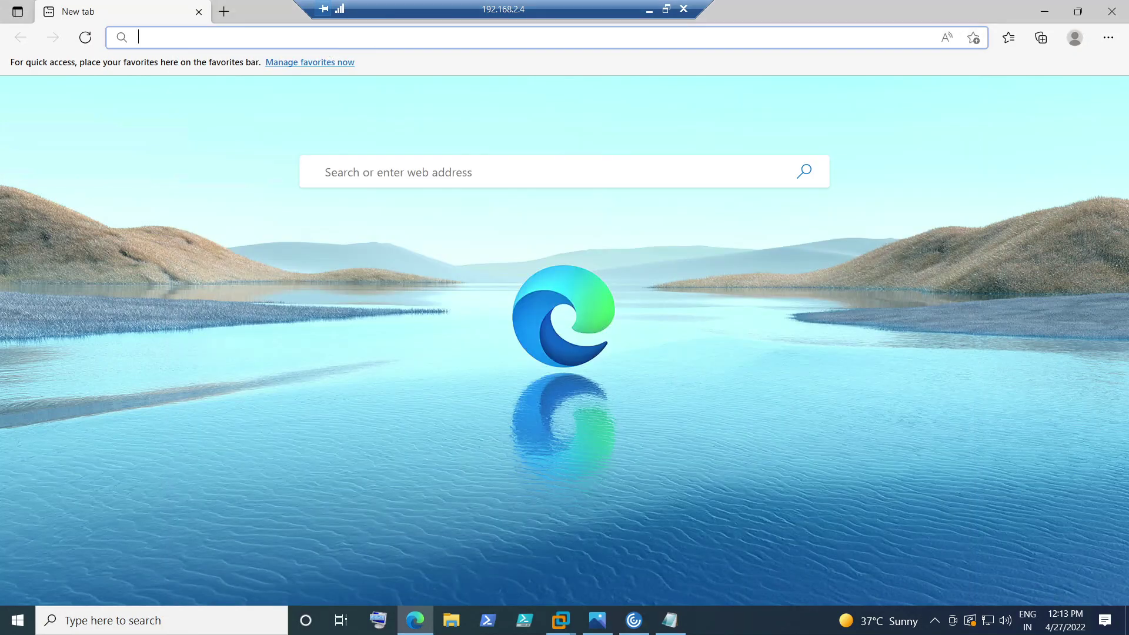
{"action": "key", "text": "ctrl+v"}
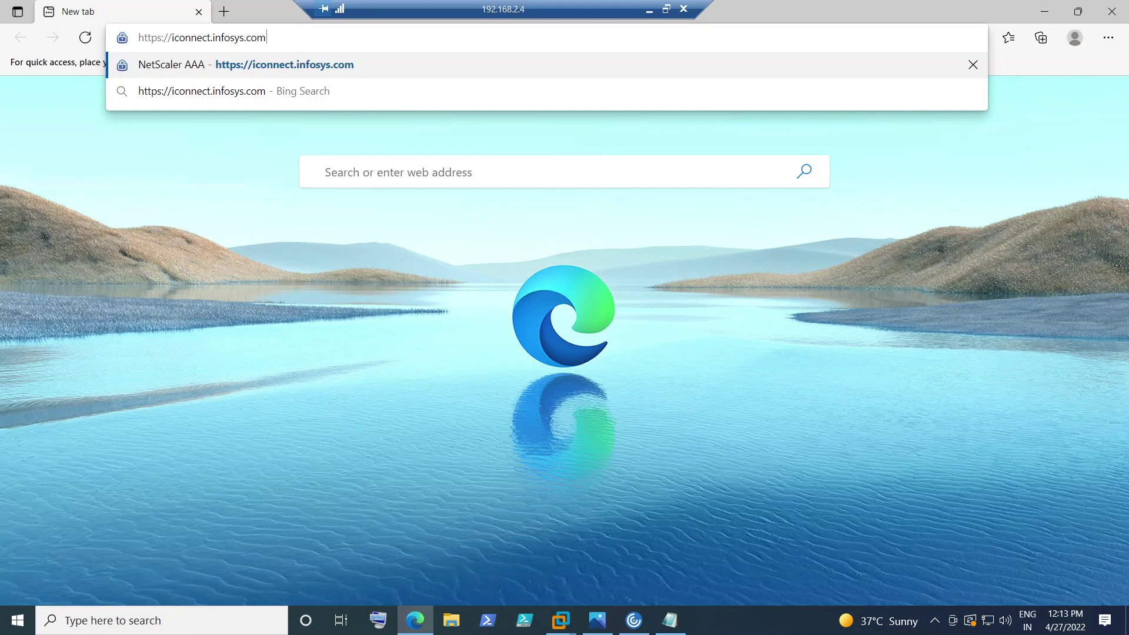
{"action": "key", "text": "Return"}
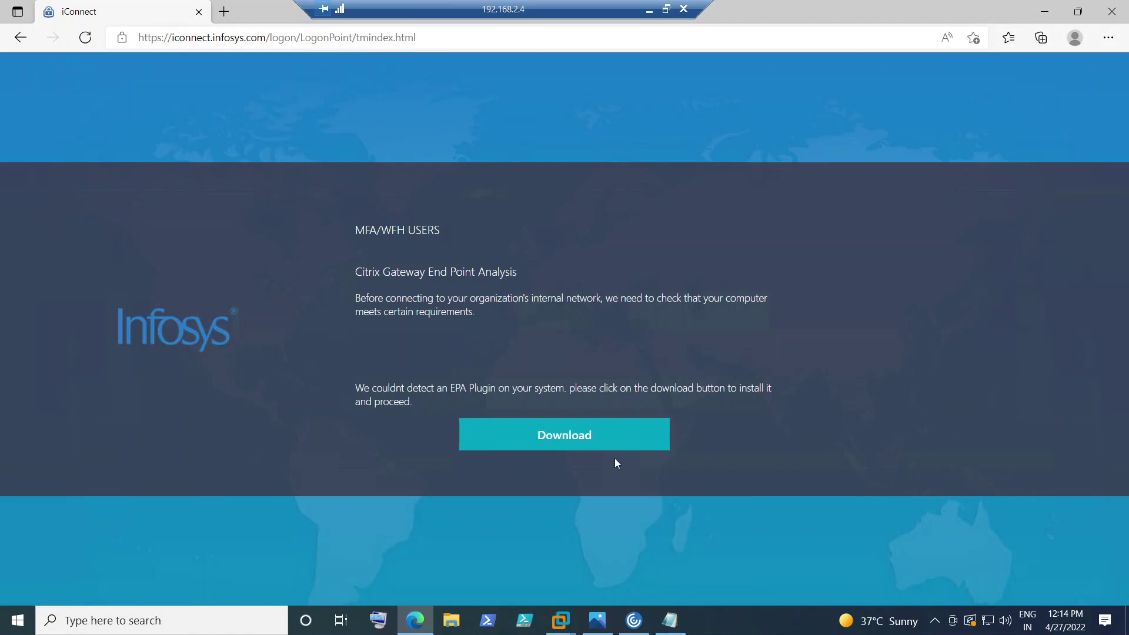
Download nsepa_setup (1).exe and install the Citrix Endpoint Analysis plugin after accepting the licence.
{"action": "left_click", "coordinate": [589, 434]}
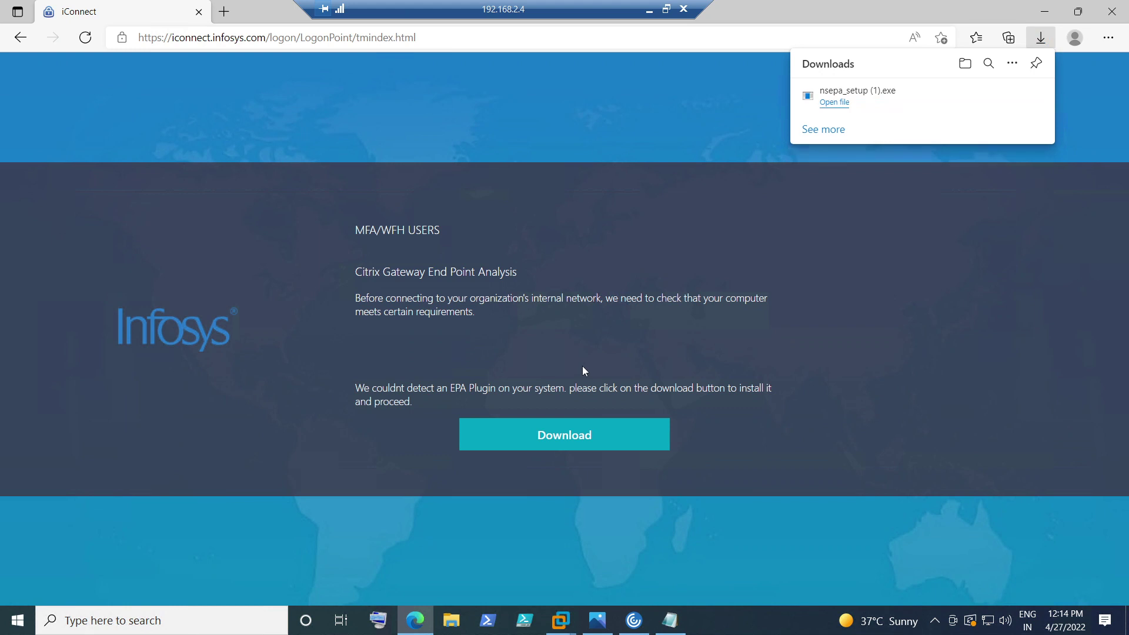
{"action": "left_click", "coordinate": [869, 108]}
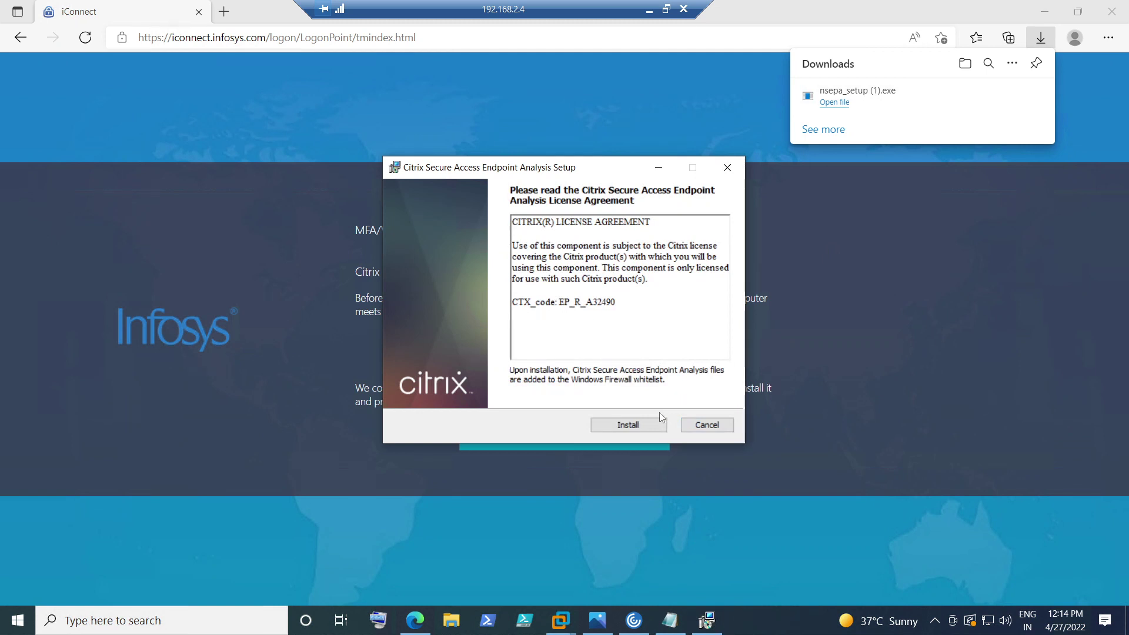
{"action": "left_click", "coordinate": [631, 424]}
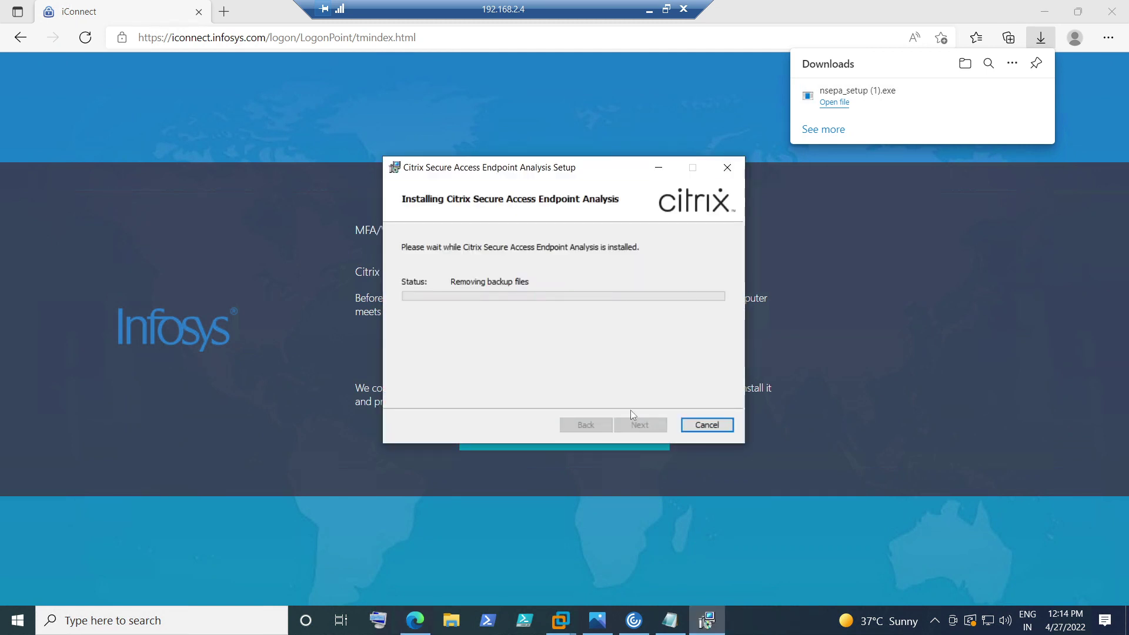
{"action": "left_click", "coordinate": [640, 430]}
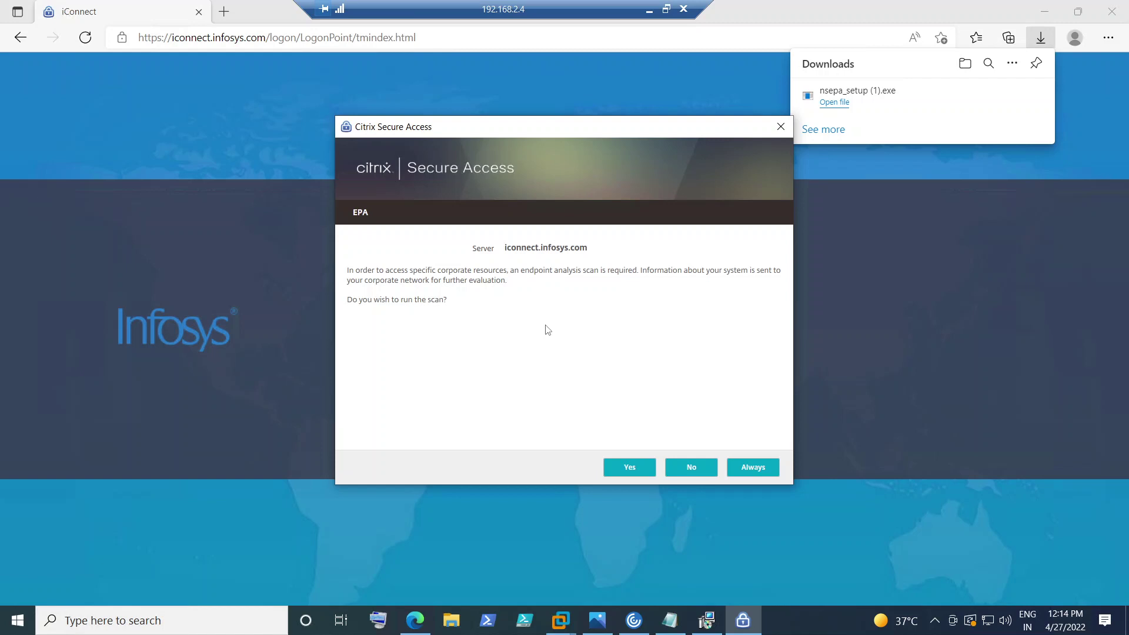
Approve running the Citrix Secure Access EPA scan for iconnect.infosys.com.
{"action": "left_click", "coordinate": [612, 471]}
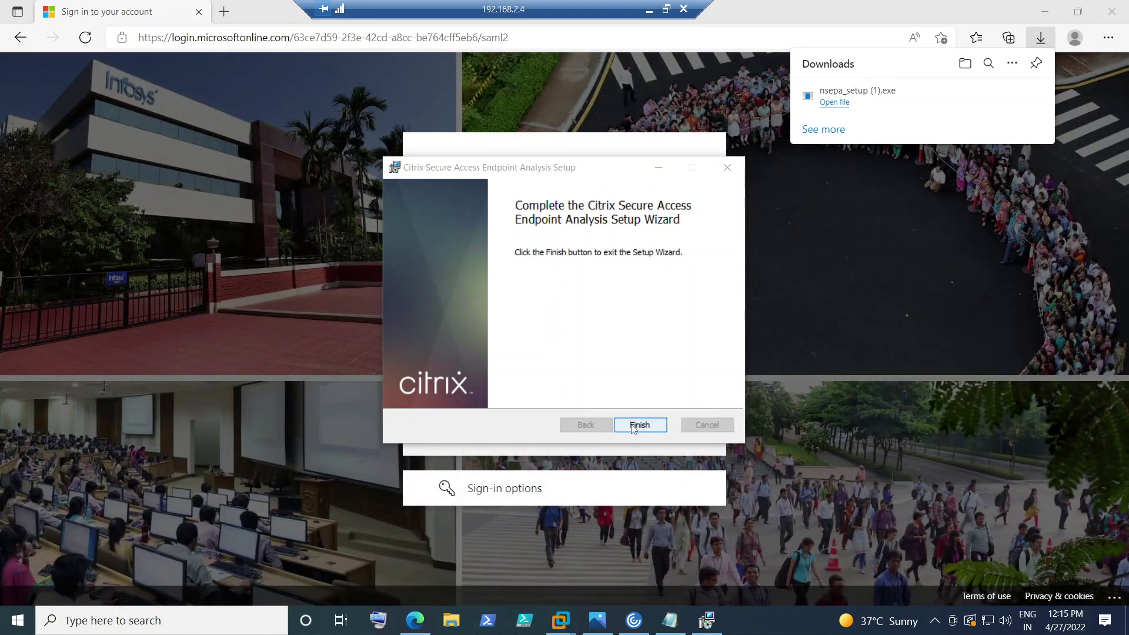
Finish the Endpoint Analysis Setup wizard so only the login.microsoftonline.com sign-in page remains.
{"action": "left_click", "coordinate": [636, 429]}
{"action": "left_click", "coordinate": [640, 430]}
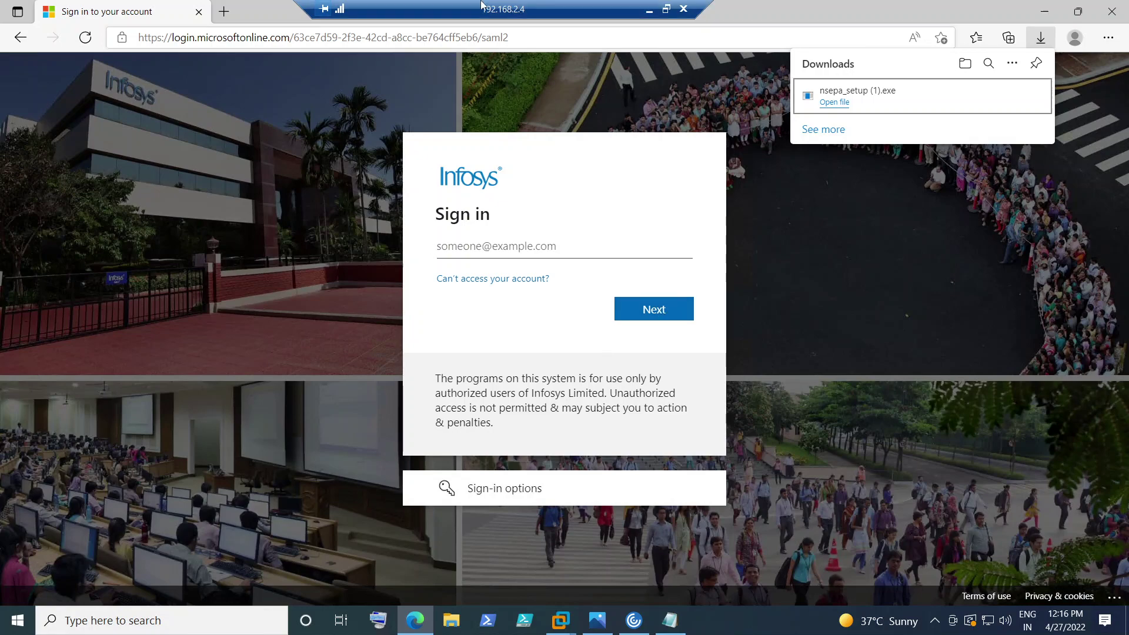
{"action": "left_click", "coordinate": [649, 9]}
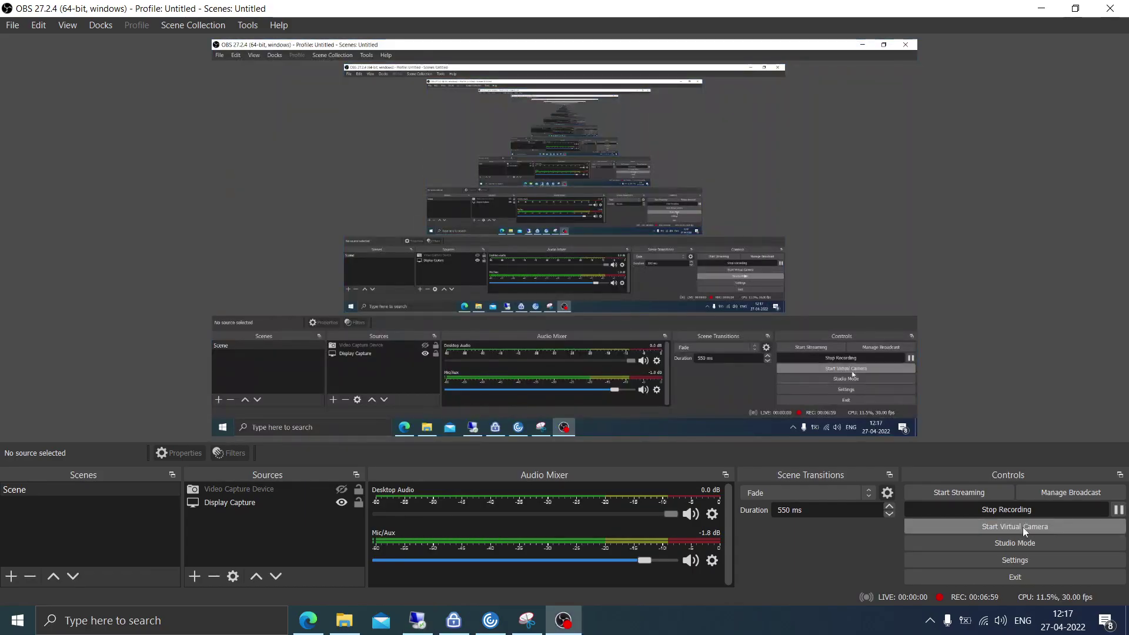